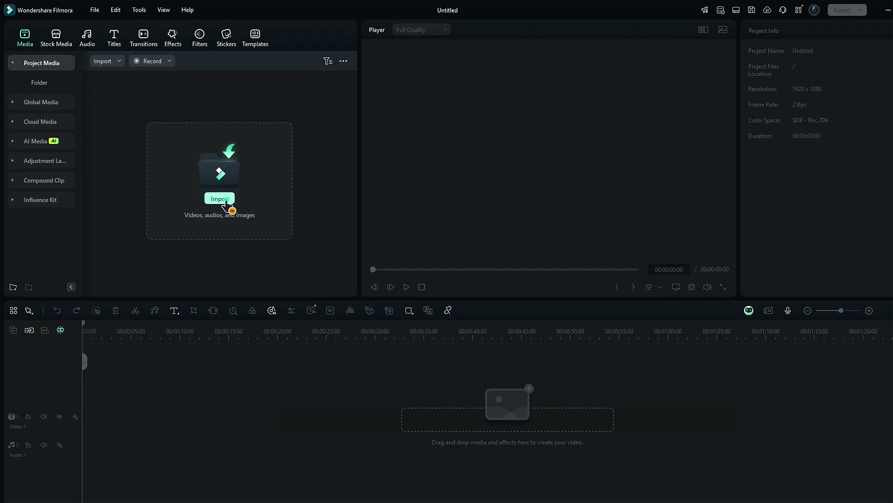
Import the file 'clip' and place it on the Video 1 track
{"action": "left_click", "coordinate": [207, 187]}
{"action": "left_click", "coordinate": [142, 128]}
{"action": "left_click", "coordinate": [304, 254]}
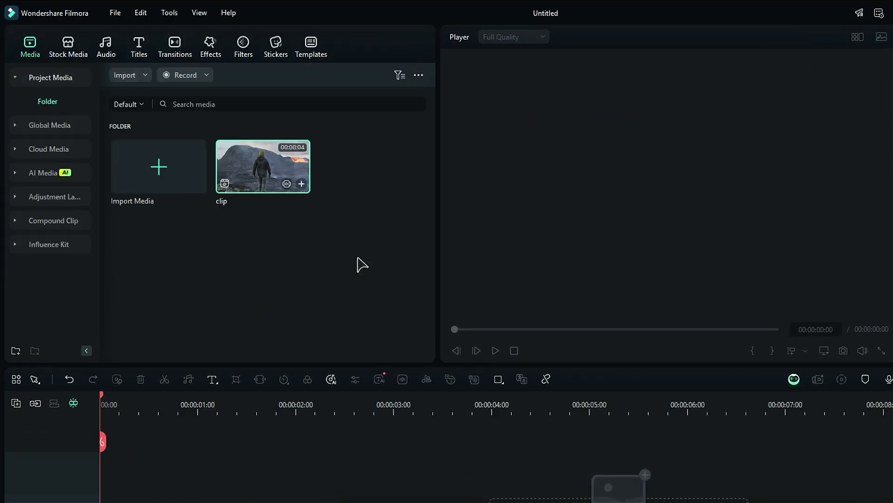
{"action": "left_click_drag", "start_coordinate": [275, 172], "coordinate": [102, 500]}
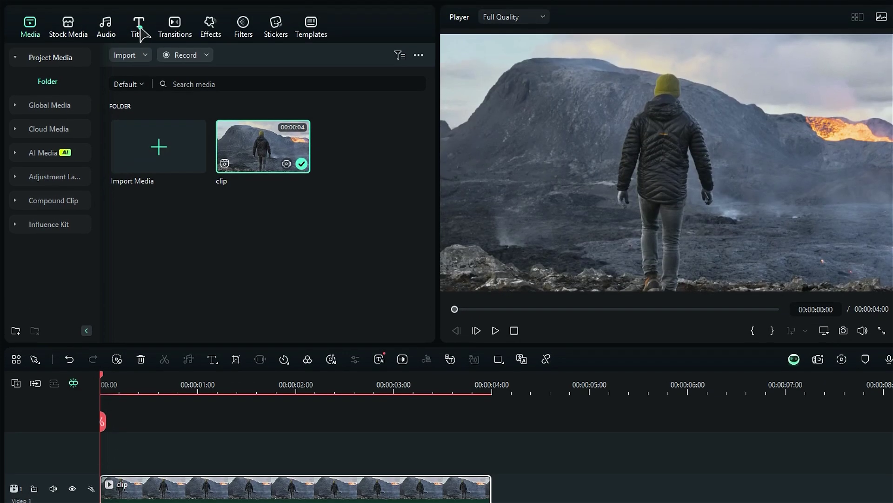
Add a Default Title on a new track above, trimmed to end at 4:00
{"action": "left_click", "coordinate": [140, 29]}
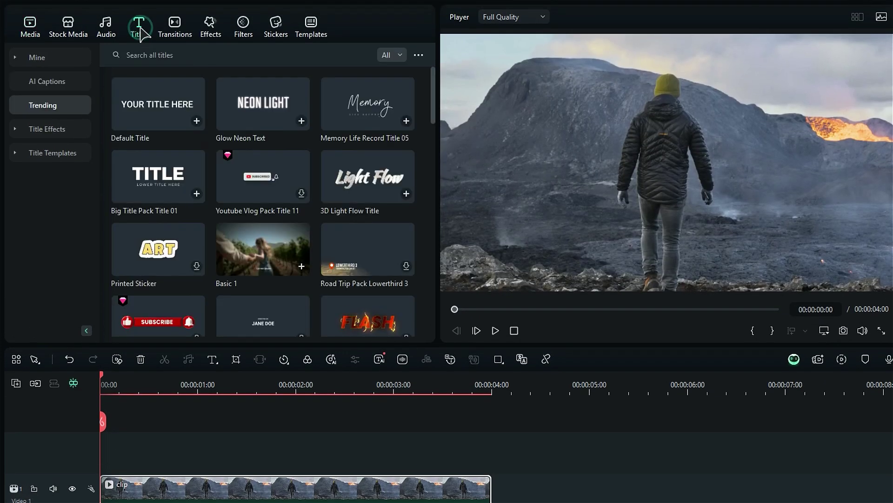
{"action": "left_click_drag", "start_coordinate": [158, 105], "coordinate": [97, 450]}
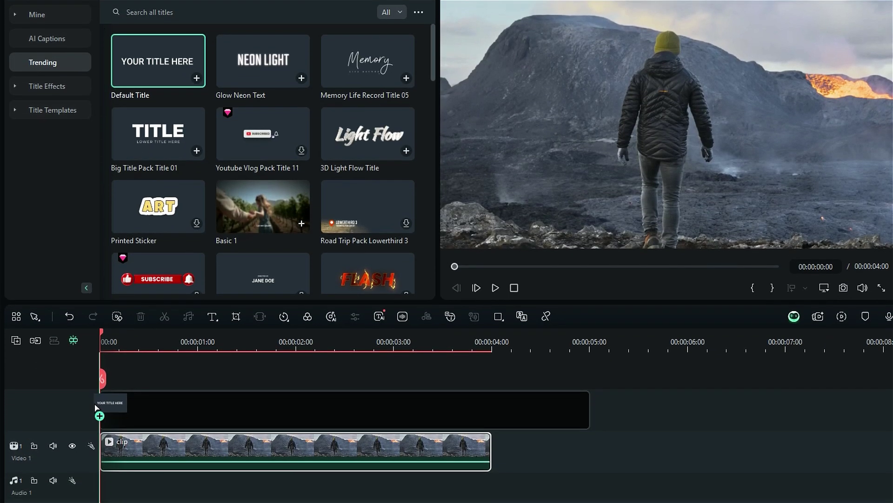
{"action": "left_click_drag", "start_coordinate": [96, 407], "coordinate": [97, 408]}
{"action": "left_click_drag", "start_coordinate": [589, 421], "coordinate": [489, 421]}
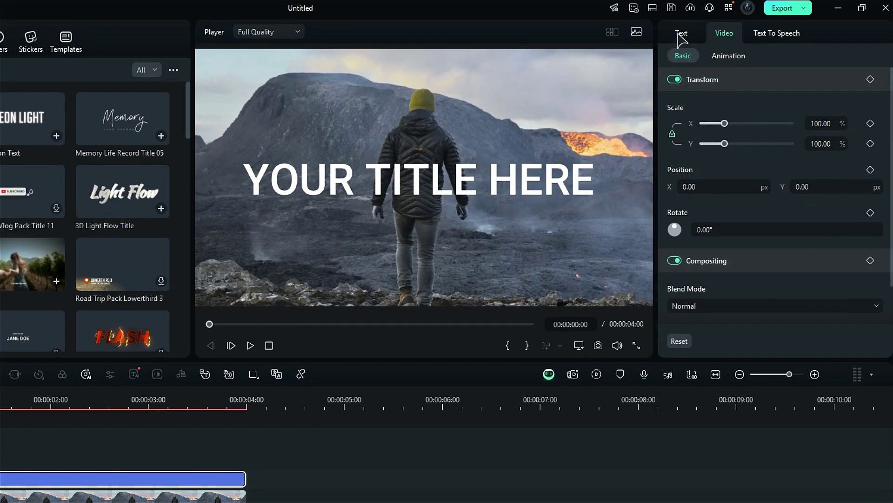
Change the title text to LET TRAVEL in Dela Gothic One, size 100
{"action": "left_click", "coordinate": [680, 34]}
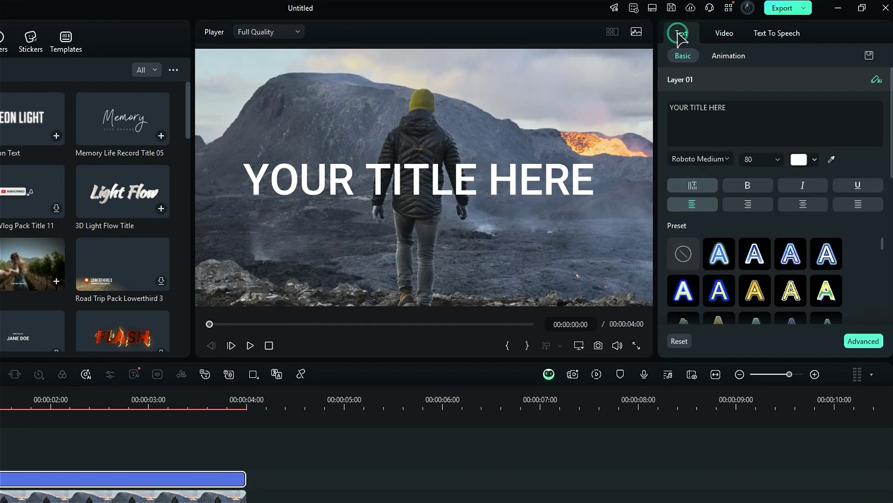
{"action": "left_click_drag", "start_coordinate": [729, 109], "coordinate": [661, 100]}
{"action": "type", "text": "LET TRAVEL"}
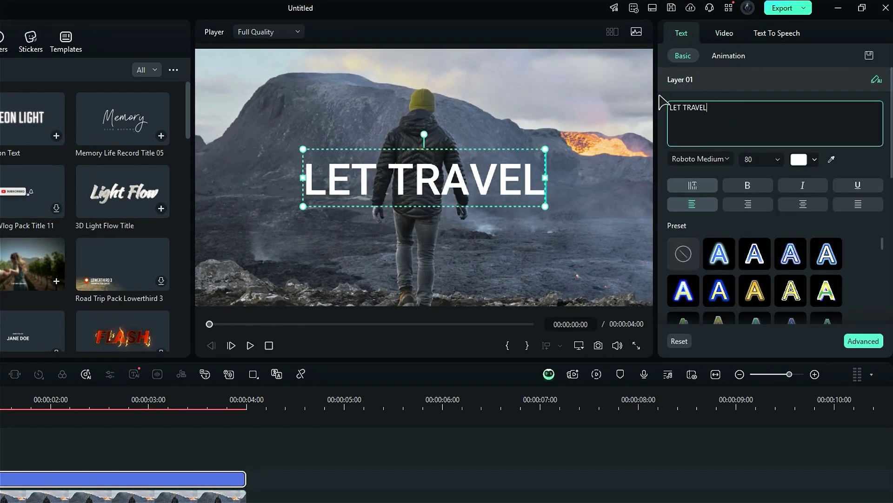
{"action": "left_click", "coordinate": [729, 159]}
{"action": "left_click", "coordinate": [770, 248]}
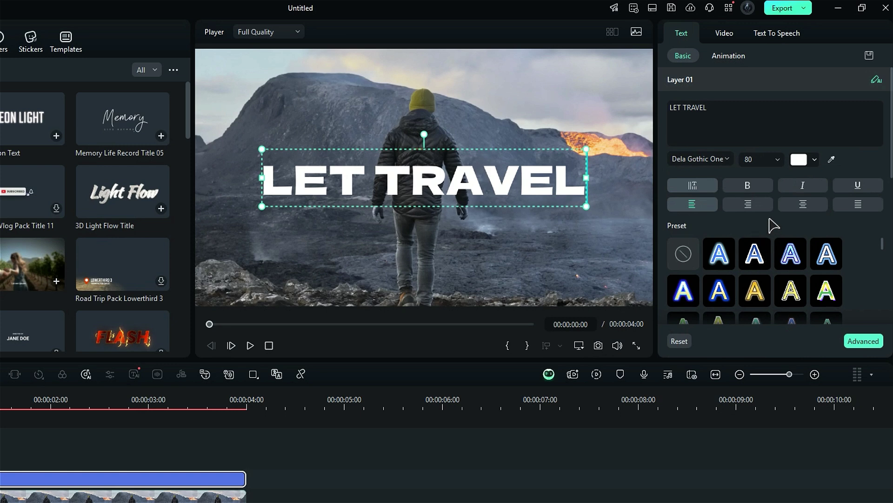
{"action": "type", "text": "100"}
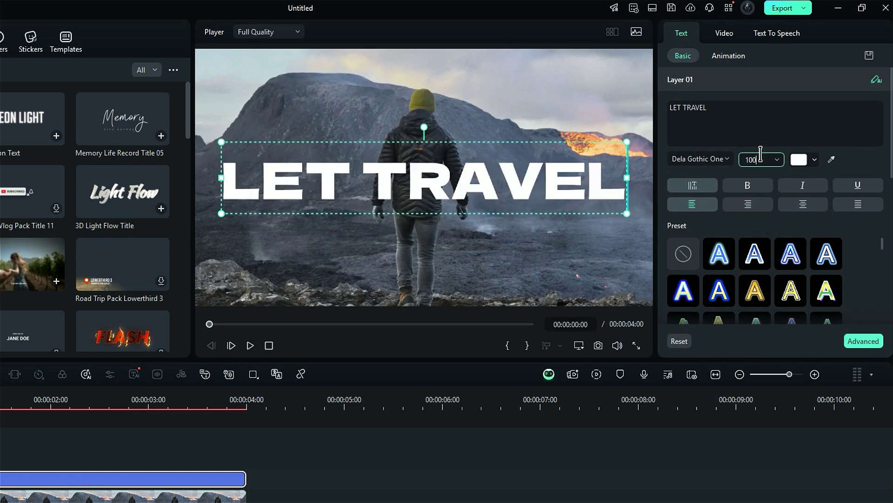
Raise the title near the top of the frame at Position Y 235
{"action": "left_click", "coordinate": [724, 34]}
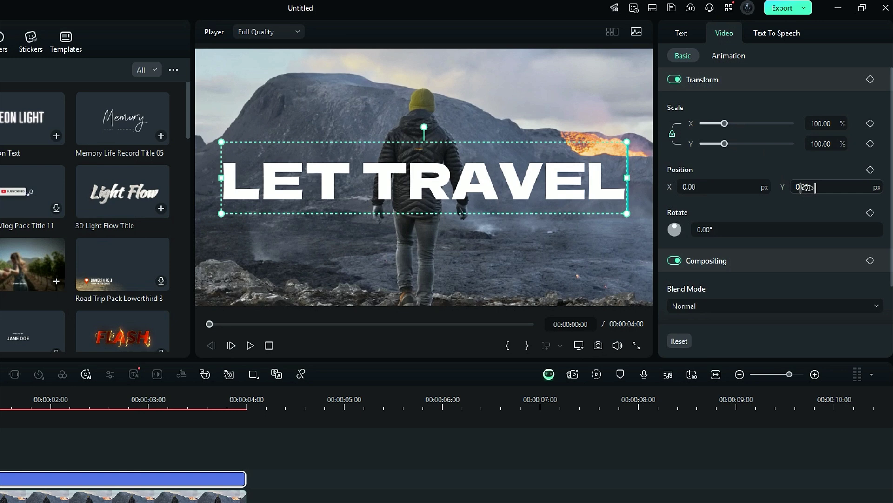
{"action": "left_click_drag", "start_coordinate": [806, 188], "coordinate": [890, 188]}
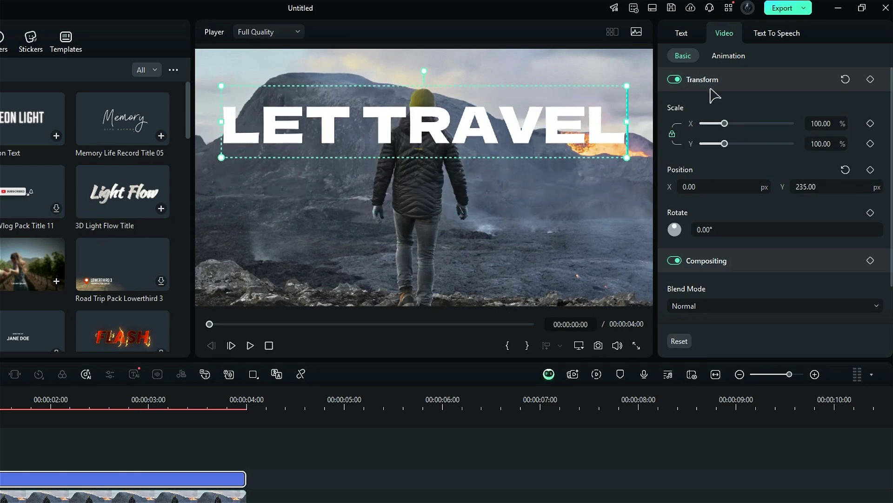
{"action": "left_click", "coordinate": [681, 27]}
{"action": "left_click", "coordinate": [859, 343]}
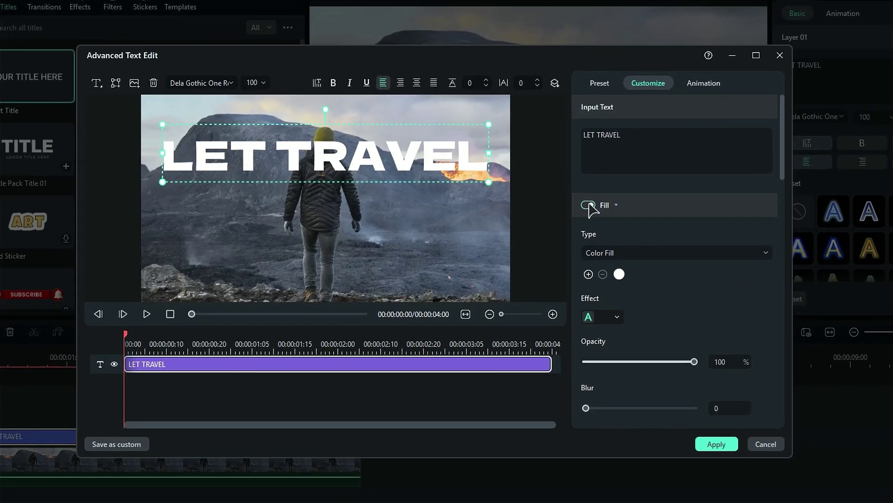
Switch off the LET TRAVEL fill and add a white outline with thickness 2
{"action": "left_click", "coordinate": [588, 205]}
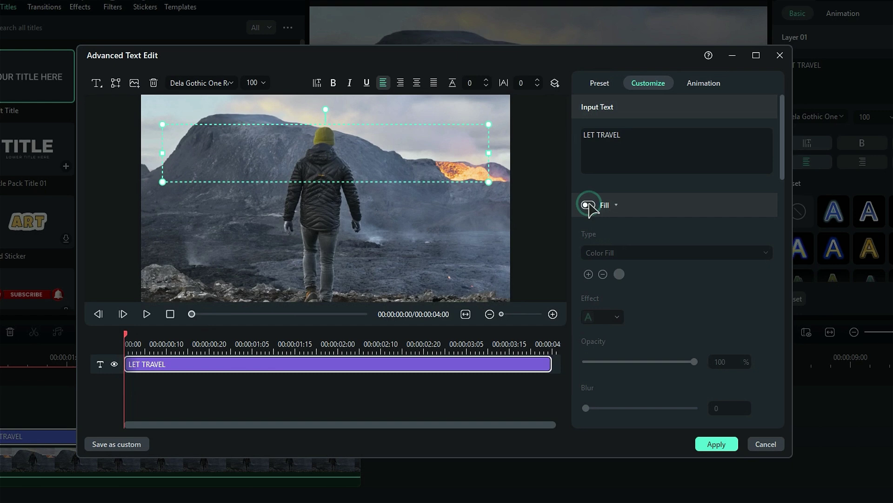
{"action": "scroll", "coordinate": [666, 301], "scroll_direction": "down", "scroll_amount": 2}
{"action": "left_click", "coordinate": [589, 352]}
{"action": "scroll", "coordinate": [642, 351], "scroll_direction": "down", "scroll_amount": 2}
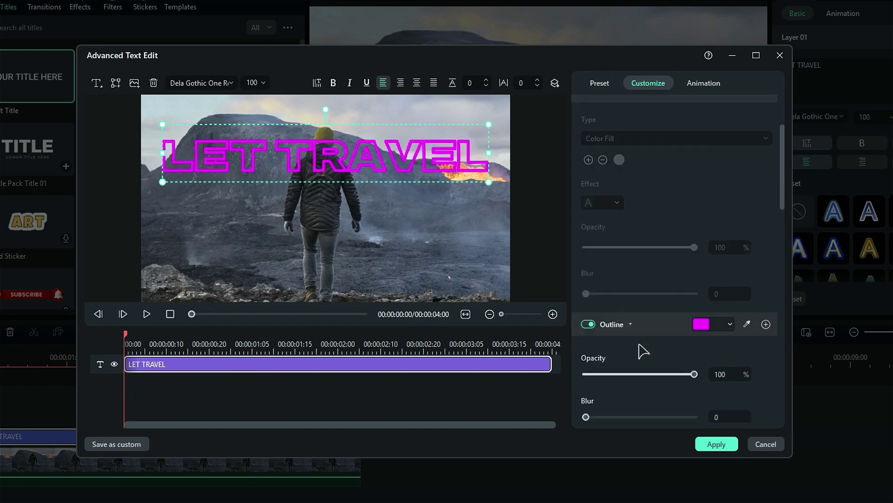
{"action": "left_click", "coordinate": [704, 295]}
{"action": "left_click", "coordinate": [713, 398]}
{"action": "scroll", "coordinate": [670, 358], "scroll_direction": "down", "scroll_amount": 3}
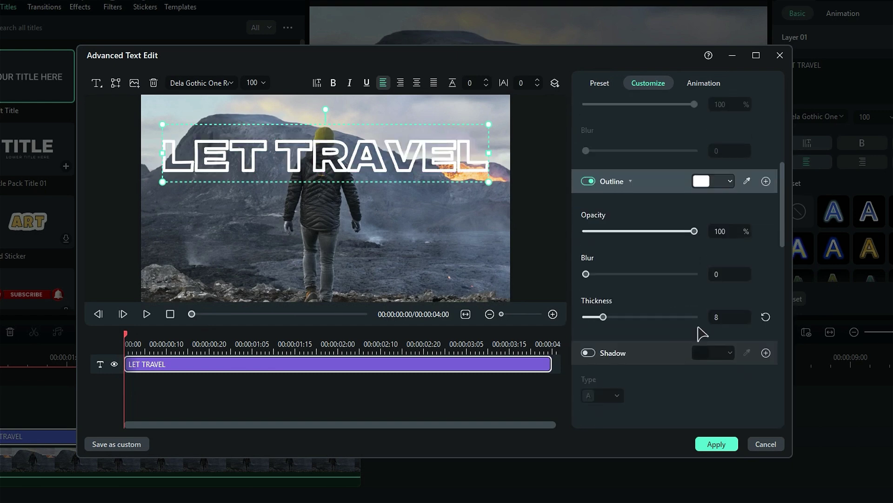
{"action": "left_click", "coordinate": [729, 316]}
{"action": "type", "text": "2"}
{"action": "key", "text": "Return"}
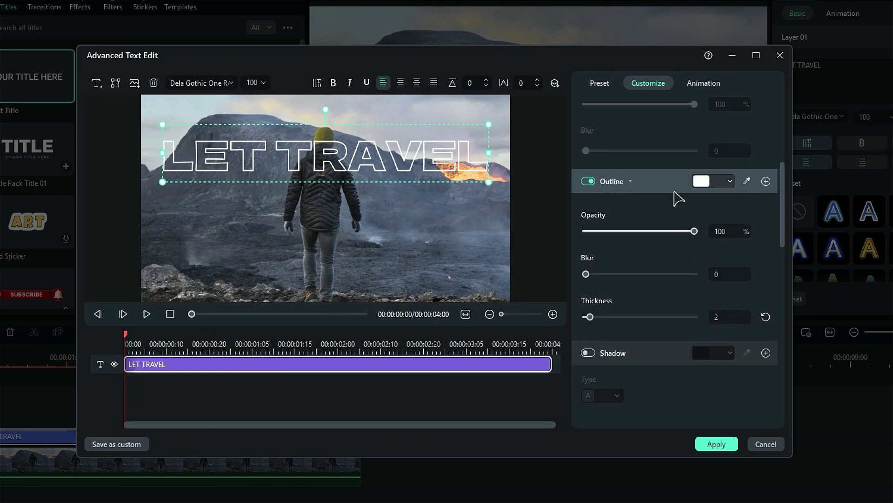
Give LET TRAVEL a Raise Up entrance animation lasting 1.90 seconds
{"action": "left_click", "coordinate": [709, 84]}
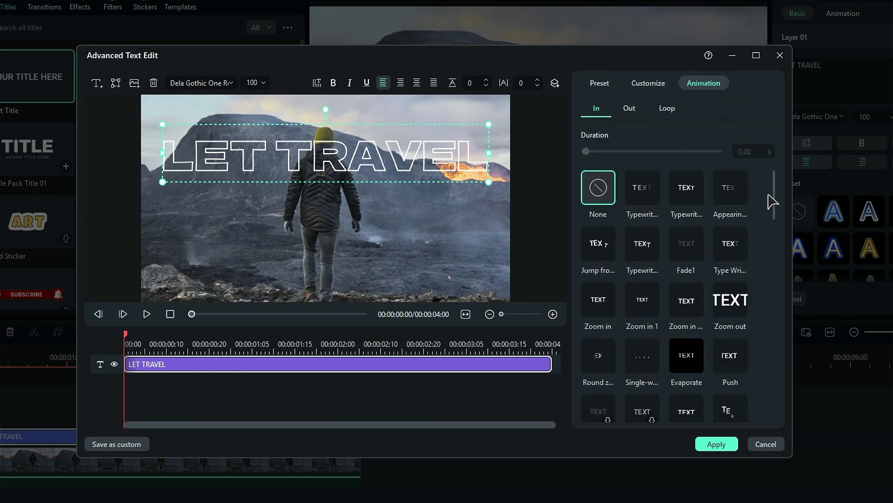
{"action": "left_click_drag", "start_coordinate": [770, 201], "coordinate": [790, 427]}
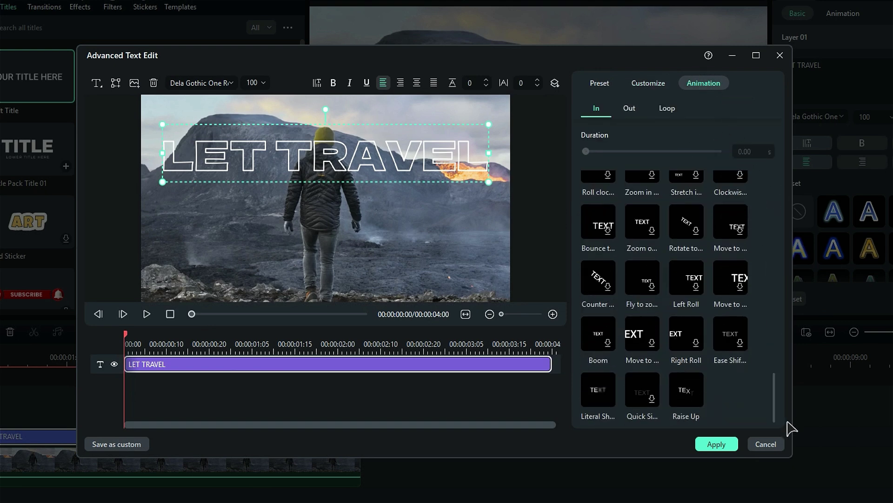
{"action": "left_click", "coordinate": [689, 392]}
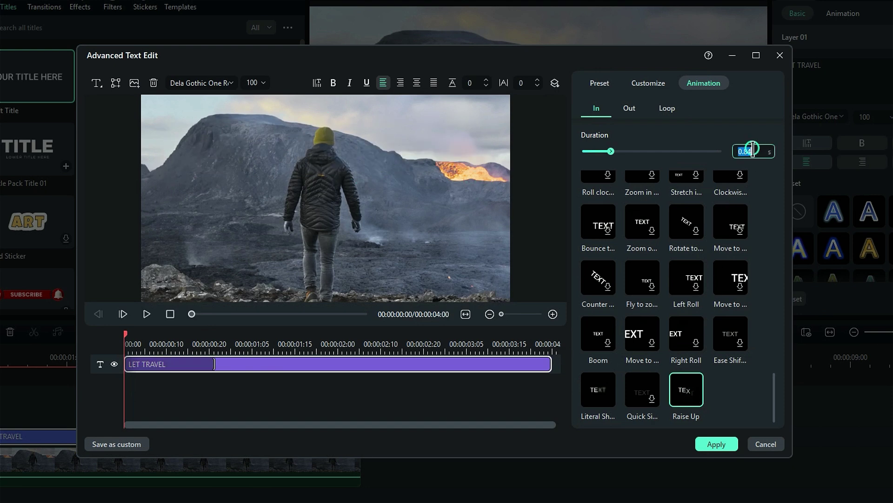
{"action": "key", "text": "Return"}
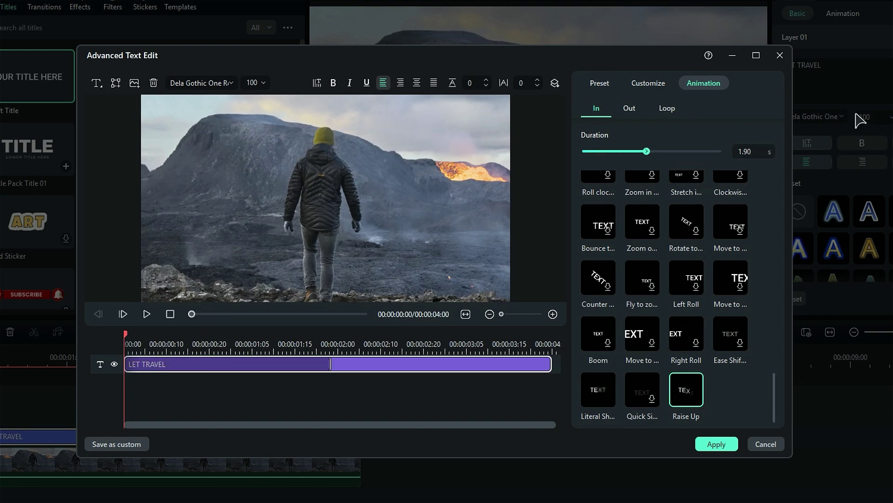
Add a Round zoom exit animation with a 0.60-second duration
{"action": "left_click", "coordinate": [629, 109]}
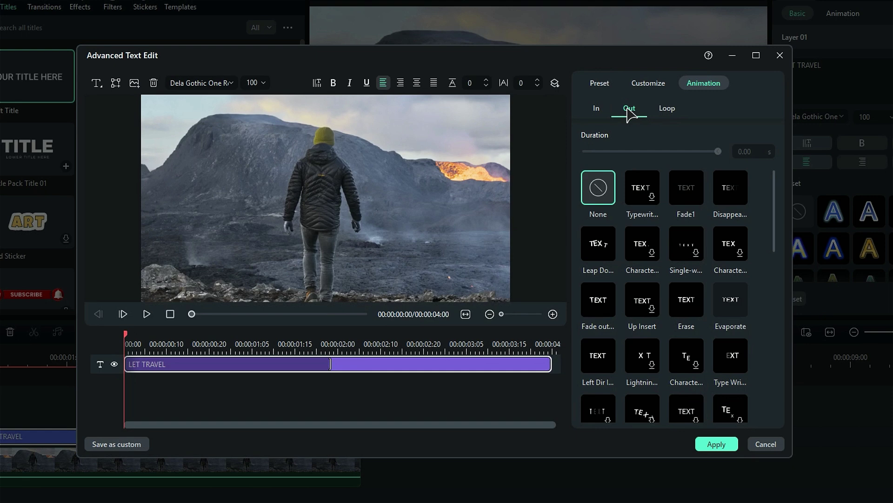
{"action": "left_click_drag", "start_coordinate": [771, 199], "coordinate": [812, 369]}
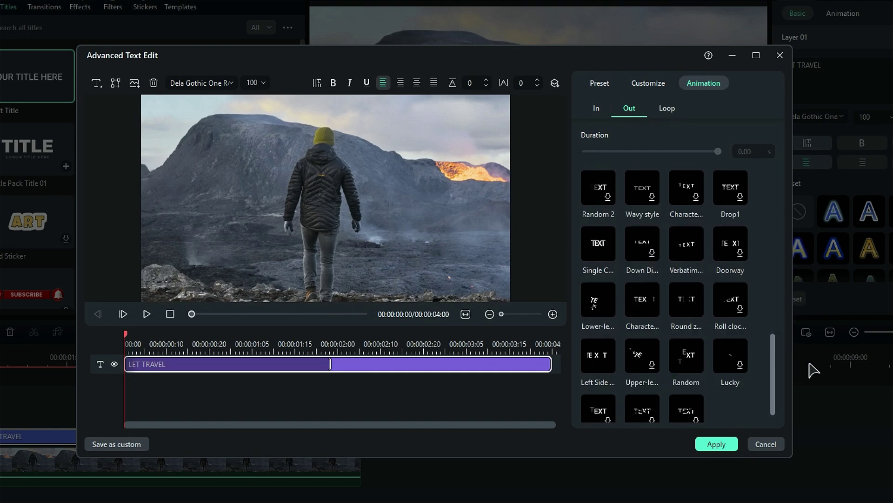
{"action": "left_click", "coordinate": [694, 309]}
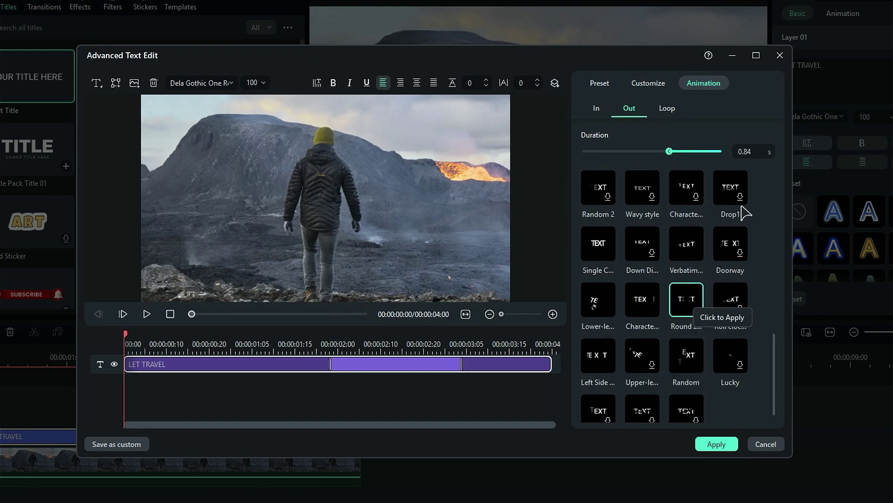
{"action": "left_click", "coordinate": [752, 153]}
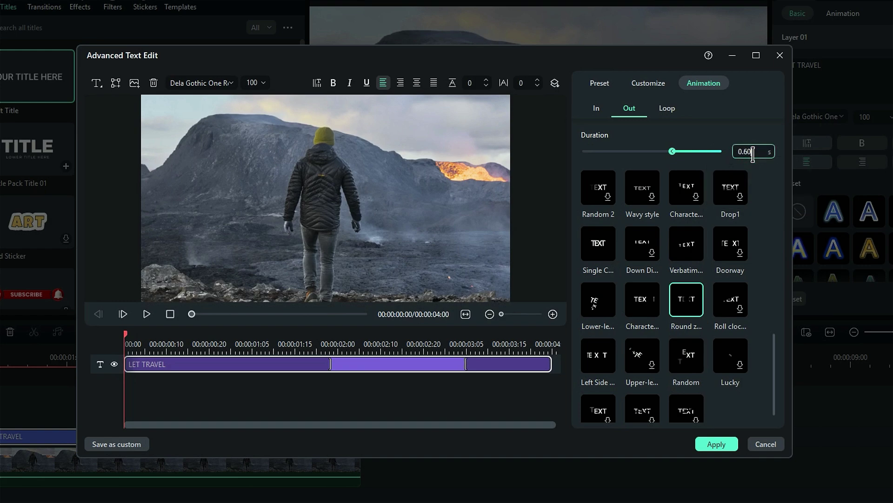
{"action": "key", "text": "Return"}
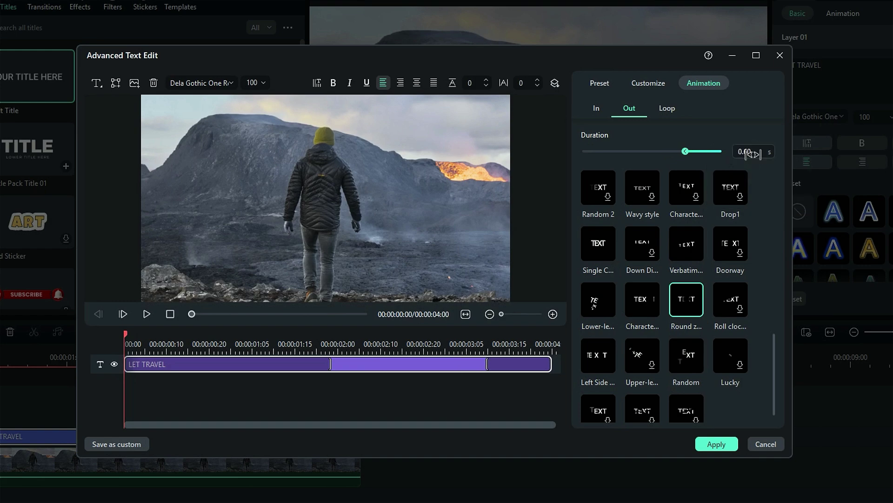
Apply the title edits and copy LET TRAVEL onto track 3, starting about 1 second in
{"action": "left_click", "coordinate": [708, 445]}
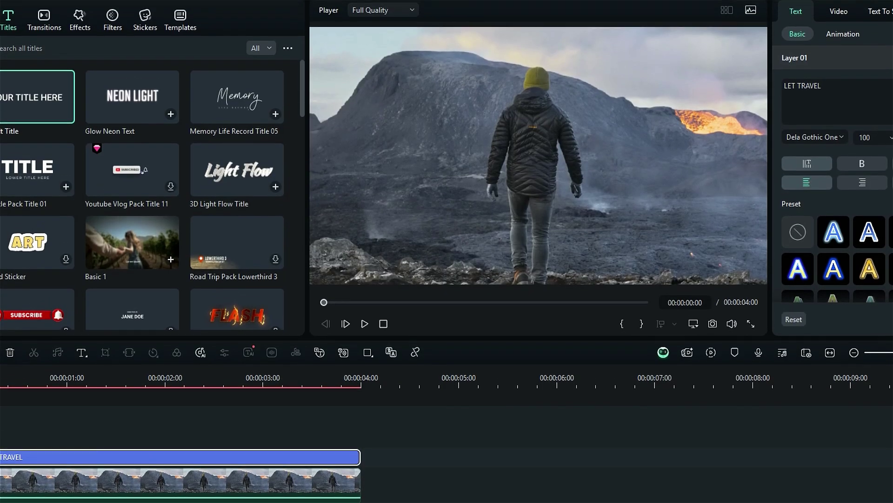
{"action": "left_click", "coordinate": [3, 366]}
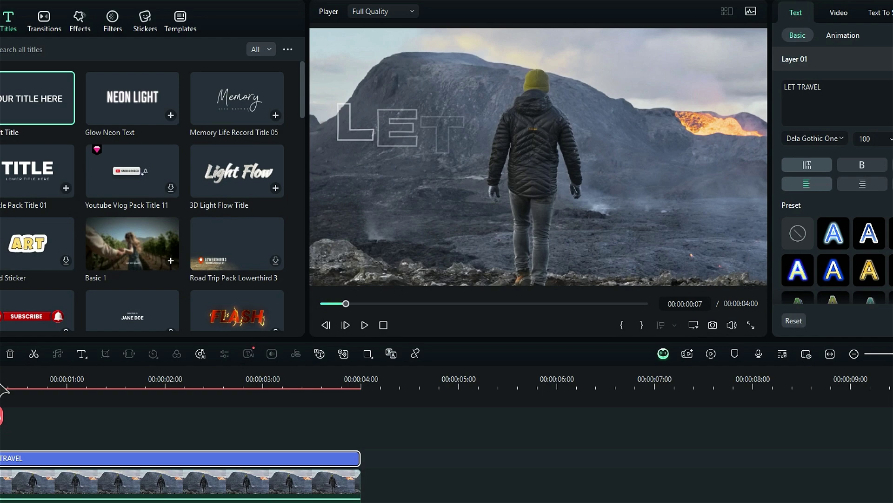
{"action": "left_click_drag", "start_coordinate": [3, 389], "coordinate": [6, 435]}
{"action": "left_click", "coordinate": [7, 438]}
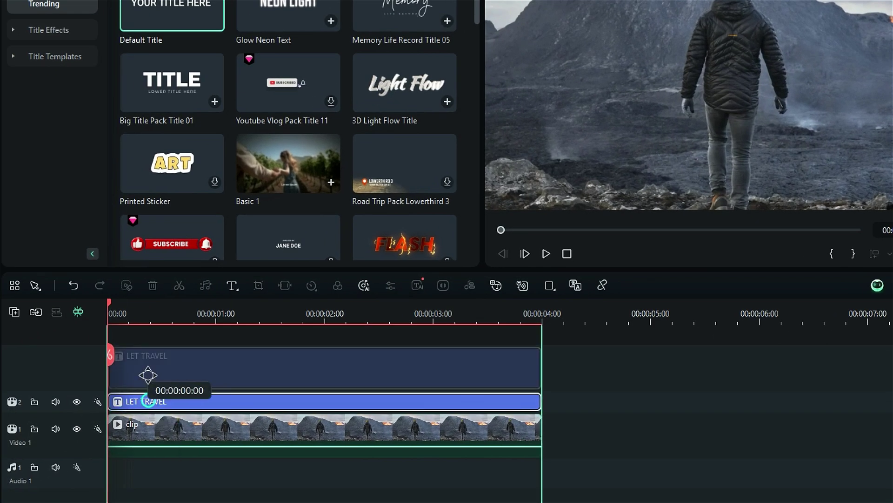
{"action": "left_click_drag", "start_coordinate": [148, 374], "coordinate": [214, 397]}
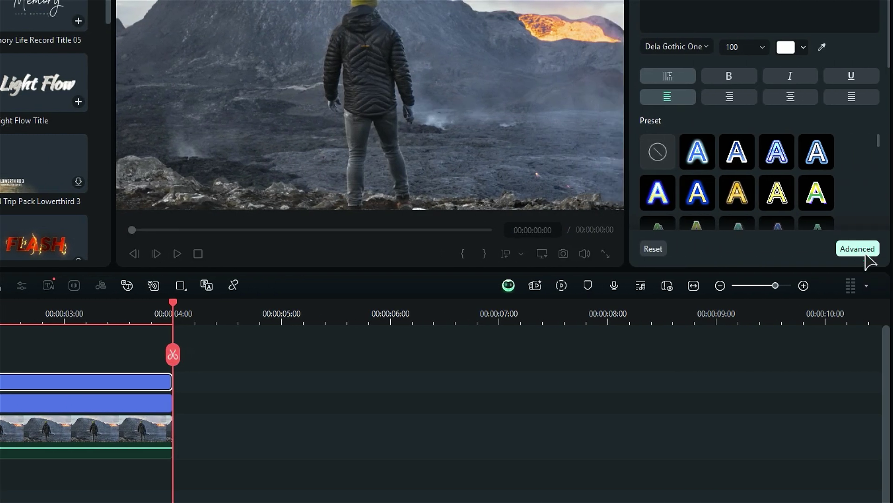
Turn on the copy's fill and color it cyan
{"action": "left_click", "coordinate": [866, 254]}
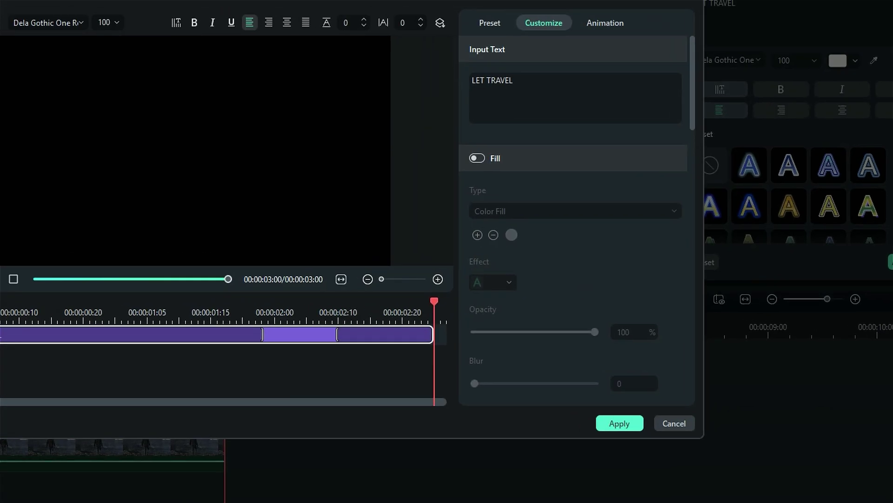
{"action": "left_click", "coordinate": [599, 190]}
{"action": "left_click", "coordinate": [633, 266]}
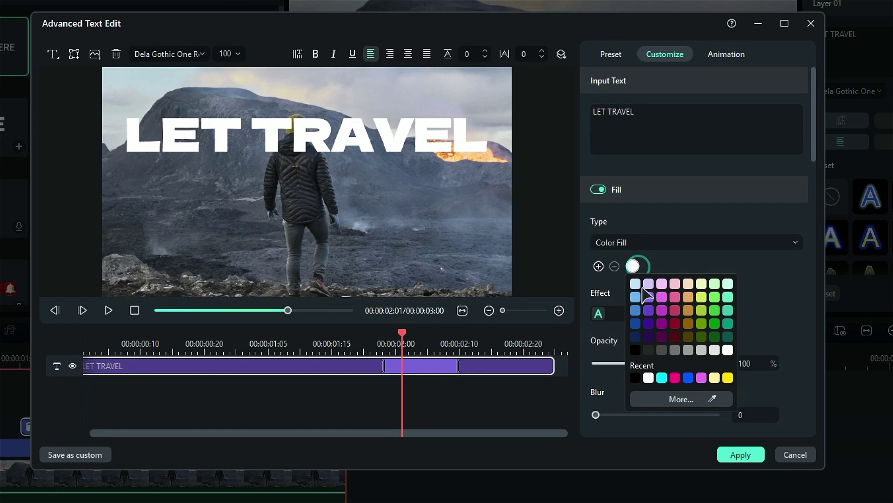
{"action": "left_click", "coordinate": [661, 378]}
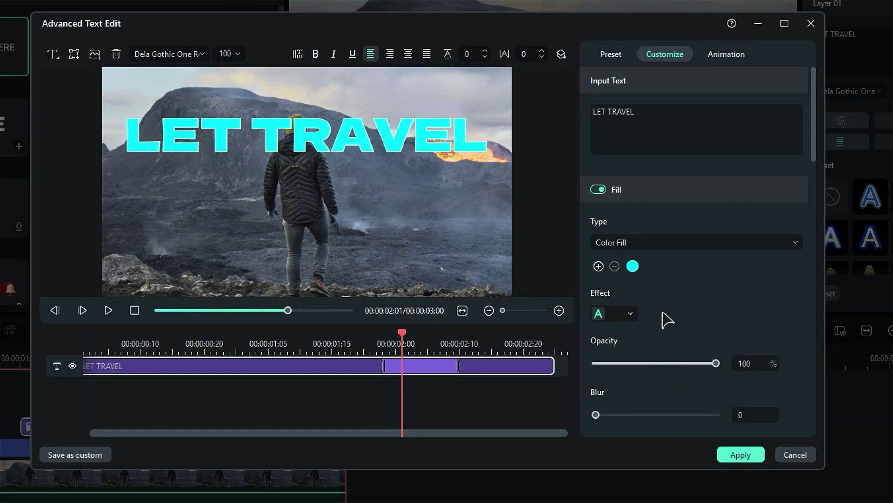
Give the cyan title a 1.20-second Type Writer entrance and apply the edits
{"action": "left_click", "coordinate": [730, 55]}
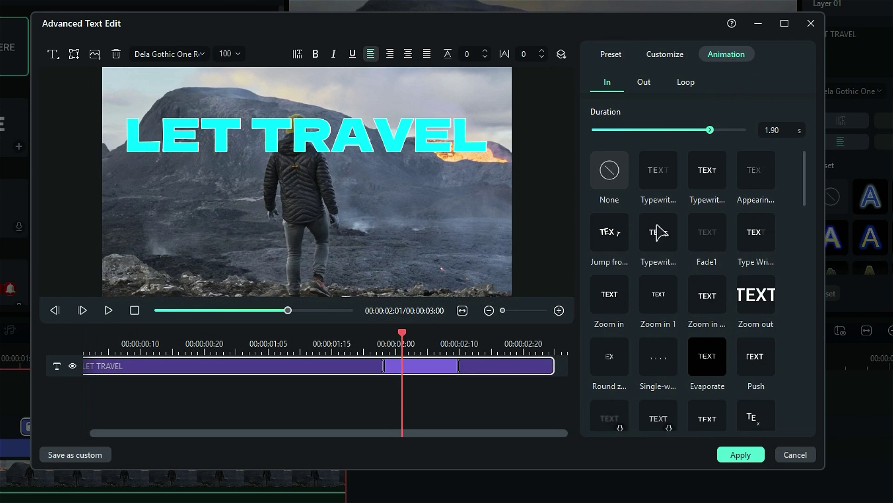
{"action": "left_click", "coordinate": [752, 254]}
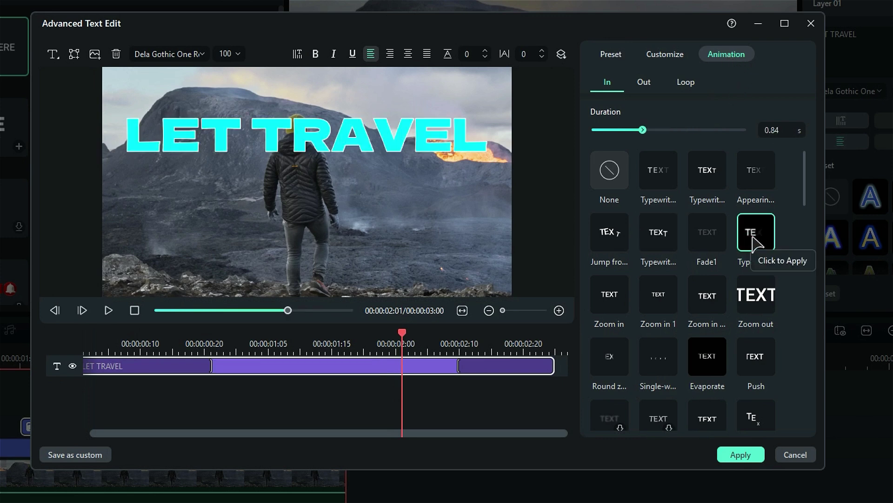
{"action": "left_click", "coordinate": [785, 131]}
{"action": "type", "text": "1.20"}
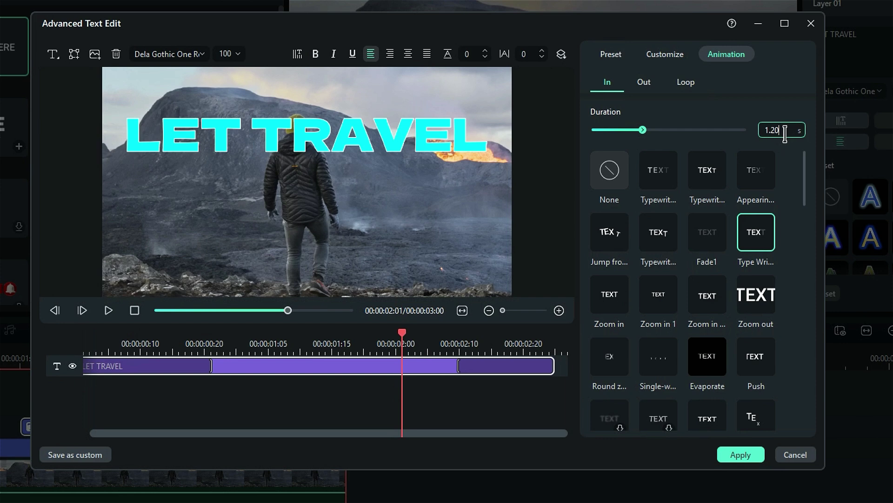
{"action": "key", "text": "Return"}
{"action": "mouse_move", "coordinate": [259, 344]}
{"action": "left_mouse_down"}
{"action": "mouse_move", "coordinate": [76, 362]}
{"action": "mouse_move", "coordinate": [270, 419]}
{"action": "left_mouse_up"}
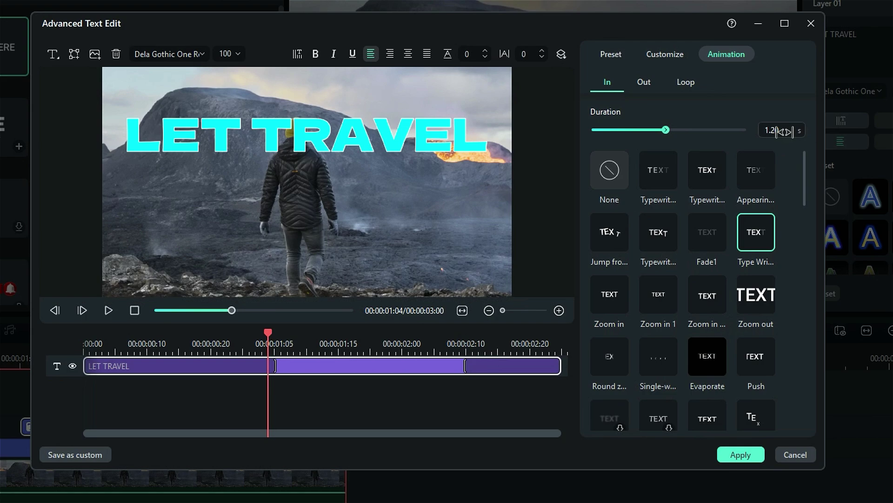
{"action": "left_click", "coordinate": [736, 454]}
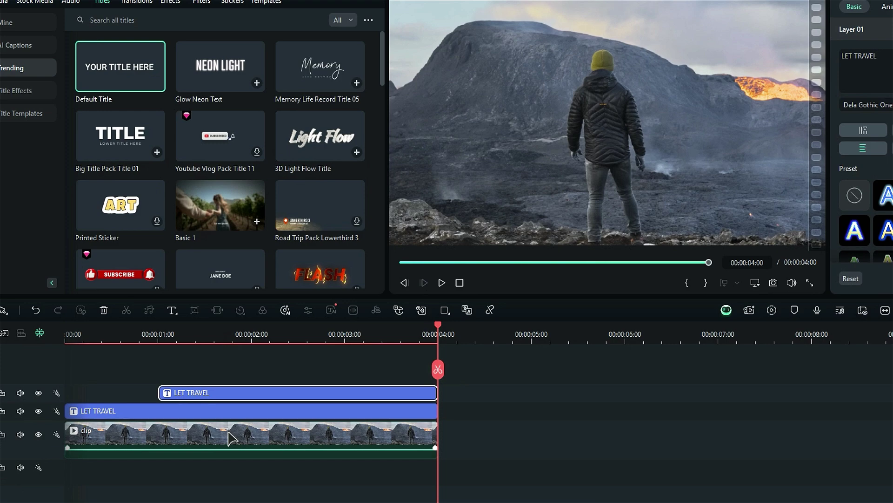
Duplicate the hiker clip onto a top track and apply AI Portrait Cutout to it
{"action": "left_click_drag", "start_coordinate": [231, 438], "coordinate": [211, 373]}
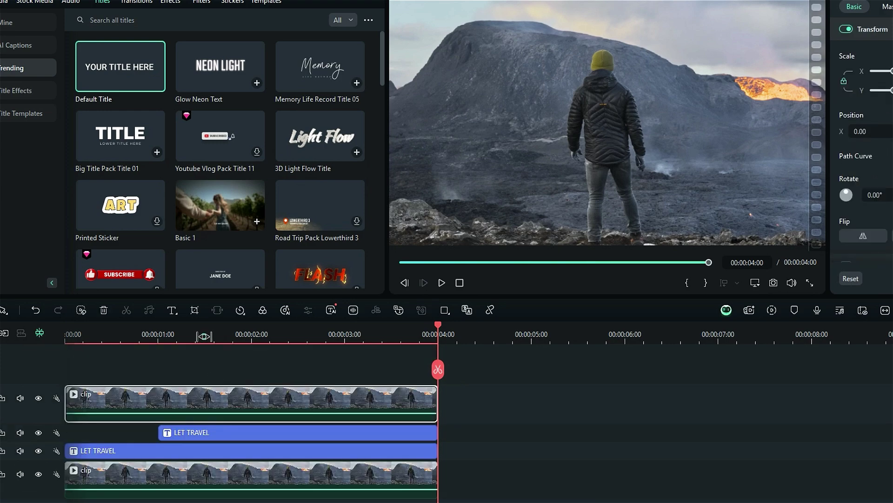
{"action": "left_click", "coordinate": [204, 335]}
{"action": "left_click", "coordinate": [759, 56]}
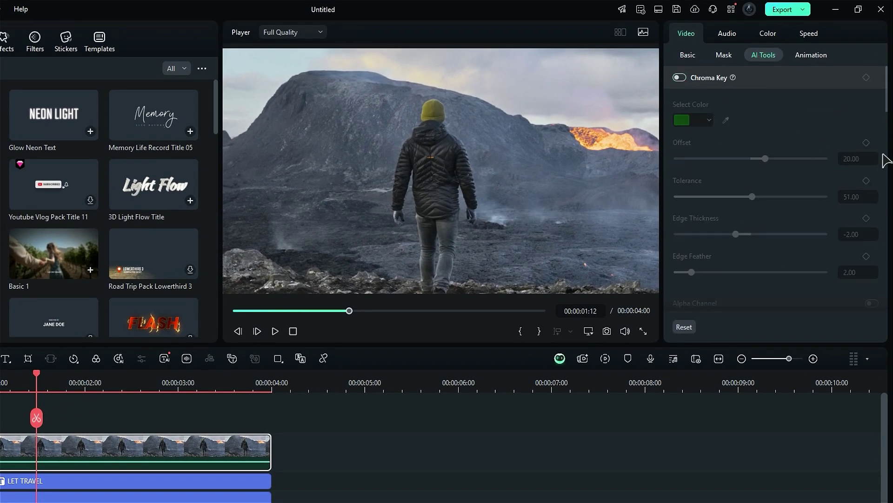
{"action": "scroll", "coordinate": [884, 161], "scroll_direction": "down", "scroll_amount": 4}
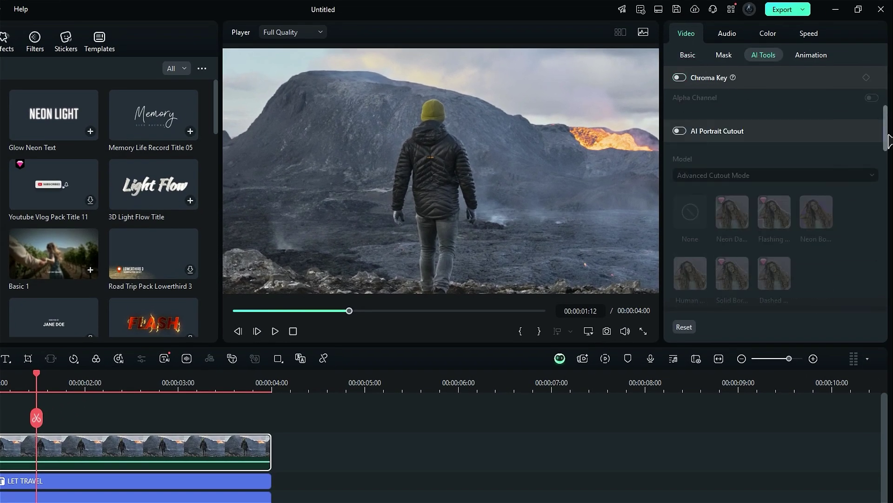
{"action": "left_click", "coordinate": [680, 131]}
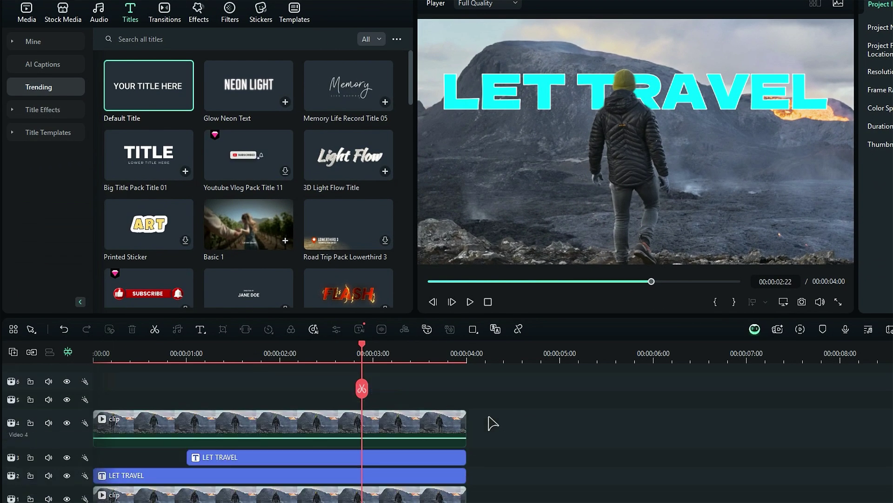
Copy both LET TRAVEL titles to higher tracks and change their text to HAPPEN
{"action": "left_click", "coordinate": [230, 475]}
{"action": "left_click", "coordinate": [228, 458], "text": "ctrl"}
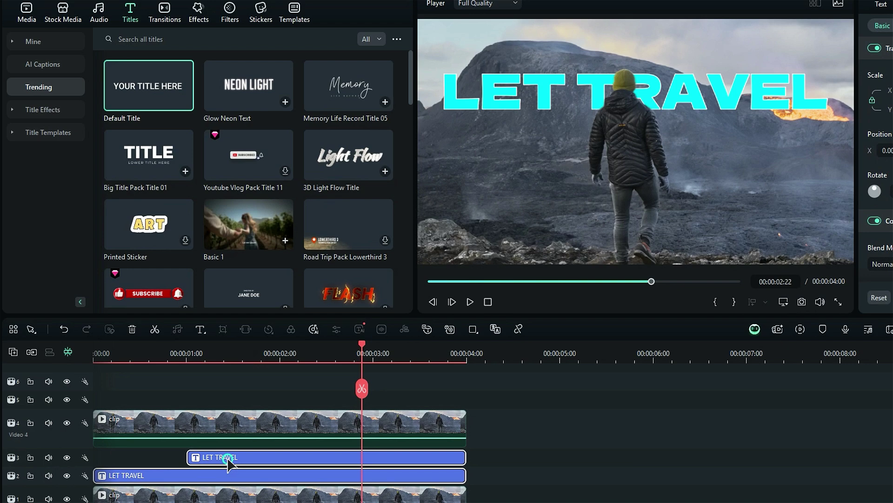
{"action": "left_click_drag", "start_coordinate": [155, 475], "coordinate": [150, 400]}
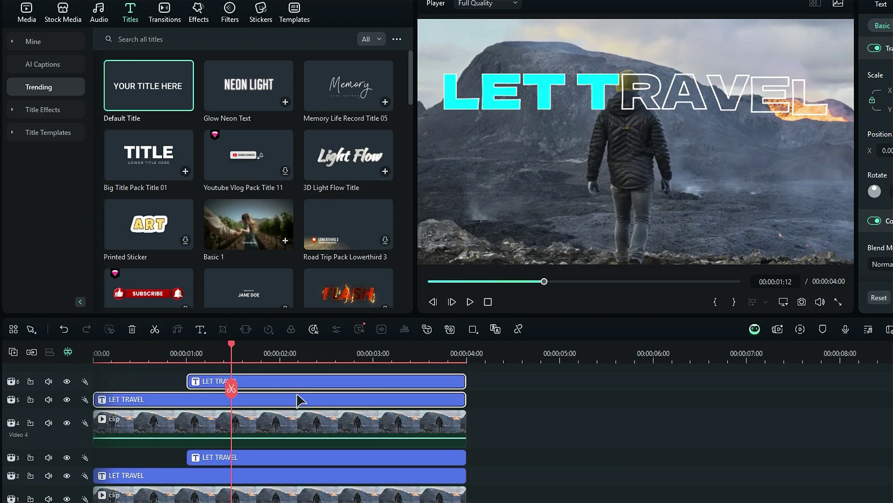
{"action": "left_click", "coordinate": [300, 399]}
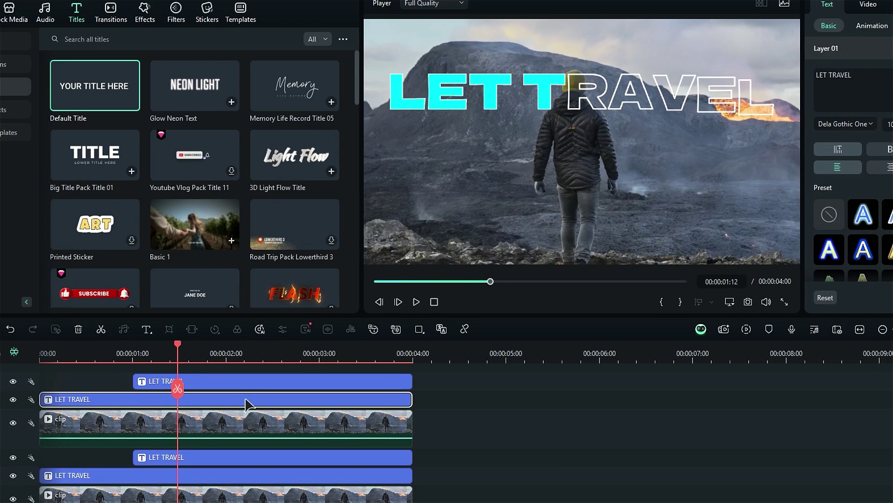
{"action": "left_click_drag", "start_coordinate": [742, 75], "coordinate": [678, 72]}
{"action": "type", "text": "HAPPEN"}
{"action": "left_click", "coordinate": [234, 378]}
{"action": "type", "text": "HAPPEN"}
Place the HAPPEN titles at lower right (X 275, Y -251) and move the title and cutout clips up
{"action": "left_click_drag", "start_coordinate": [286, 376], "coordinate": [270, 394]}
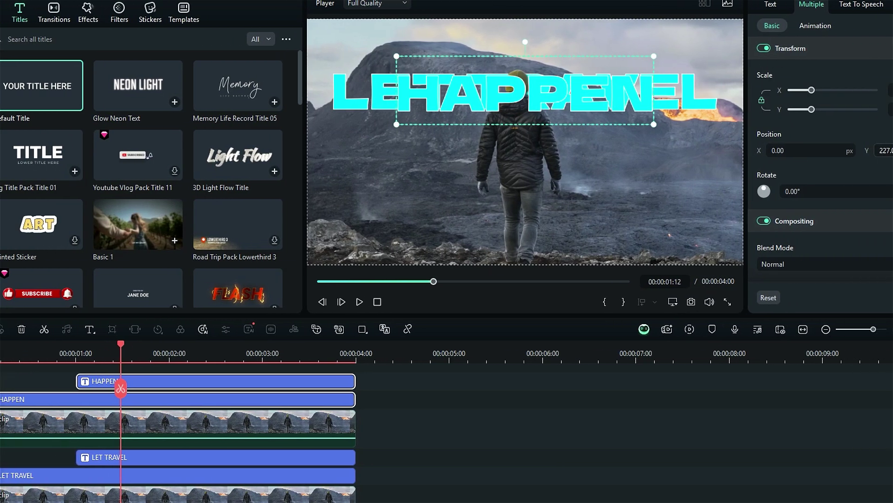
{"action": "left_click_drag", "start_coordinate": [816, 150], "coordinate": [728, 204]}
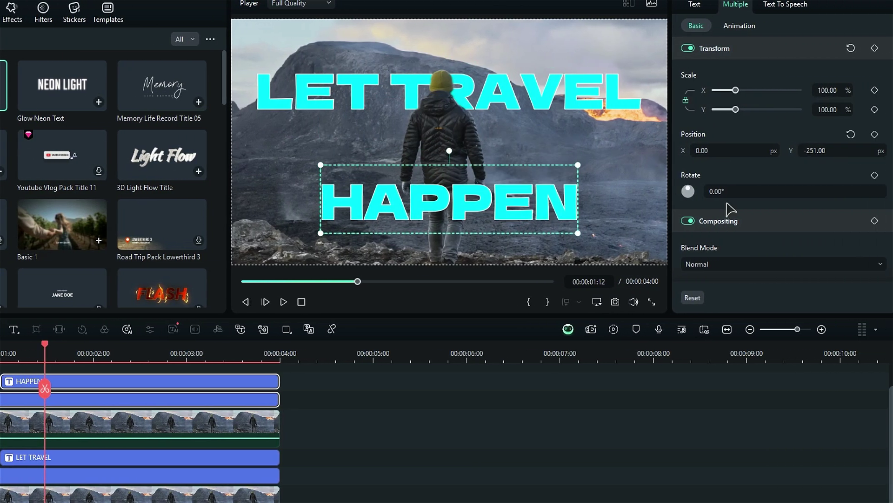
{"action": "left_click_drag", "start_coordinate": [724, 152], "coordinate": [852, 151]}
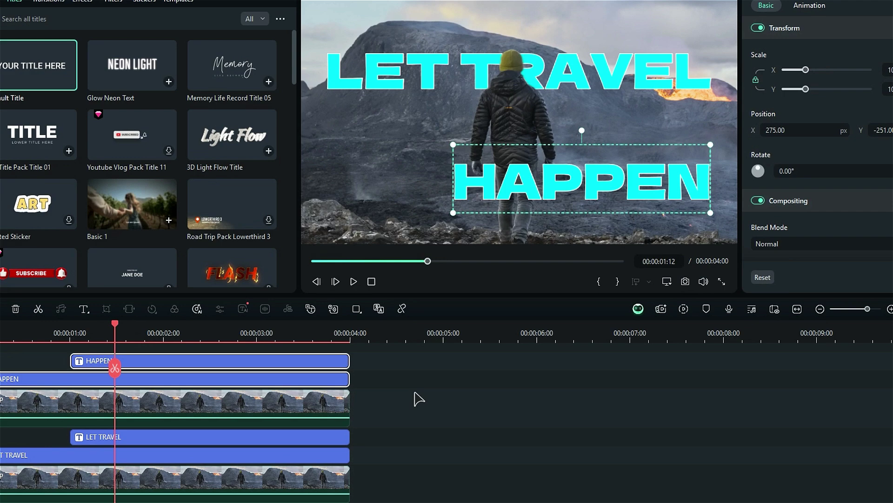
{"action": "left_click_drag", "start_coordinate": [299, 381], "coordinate": [291, 393]}
{"action": "left_click_drag", "start_coordinate": [427, 346], "coordinate": [324, 443]}
{"action": "left_click_drag", "start_coordinate": [71, 437], "coordinate": [64, 413]}
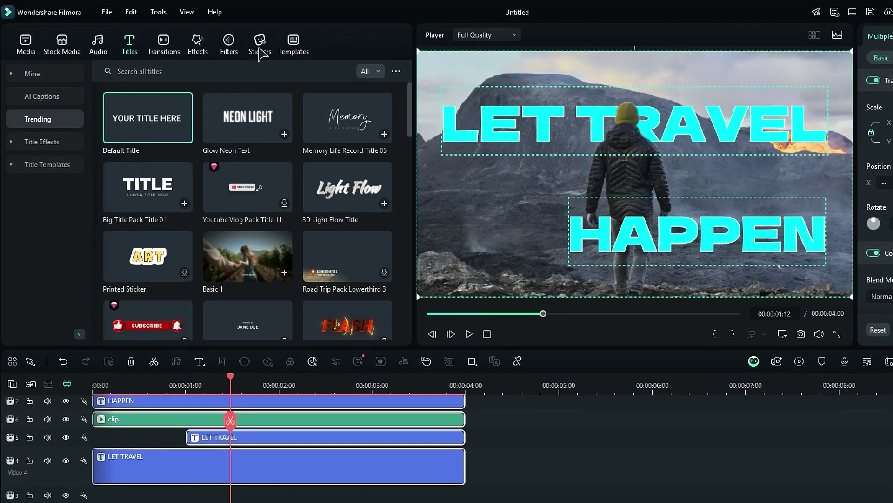
Search stickers for 'rectangular' and add the tall rectangle frame to the timeline
{"action": "left_click", "coordinate": [260, 46]}
{"action": "left_click", "coordinate": [209, 71]}
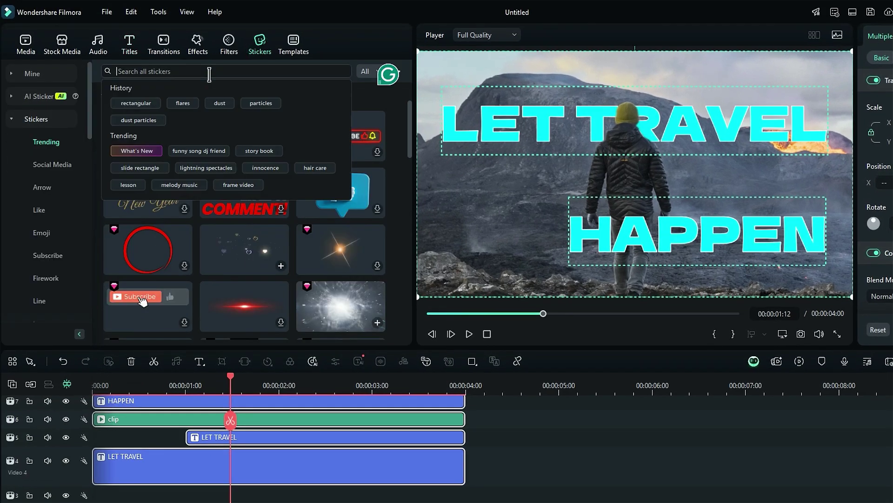
{"action": "type", "text": "rectangular"}
{"action": "key", "text": "Return"}
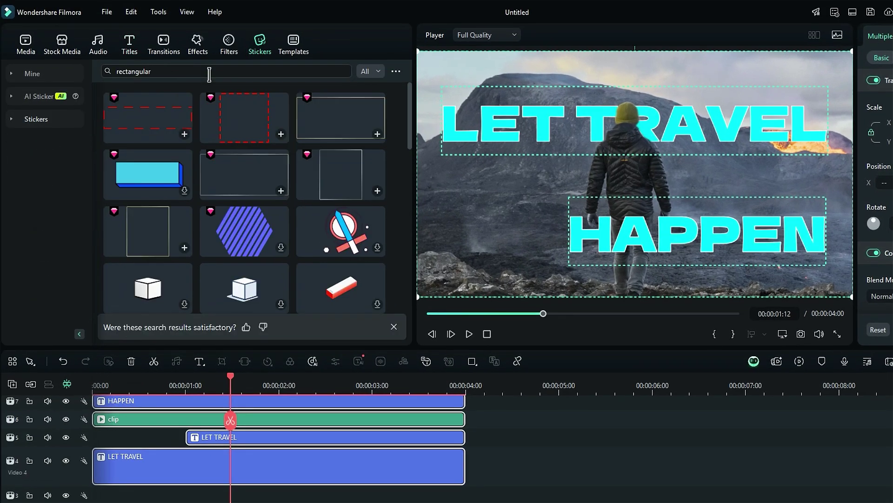
{"action": "left_click_drag", "start_coordinate": [192, 233], "coordinate": [140, 495]}
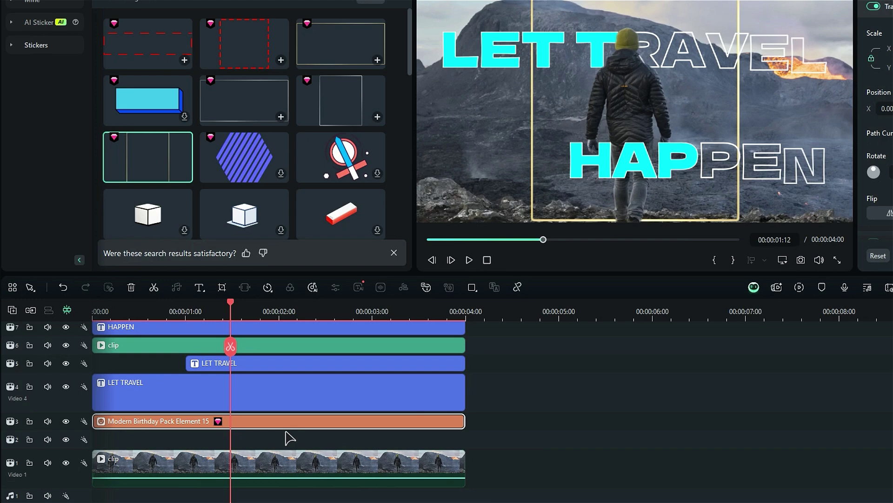
Keyframe the frame's scale at 216% at 0:00 and 76% at frame 15
{"action": "left_click_drag", "start_coordinate": [231, 304], "coordinate": [93, 304]}
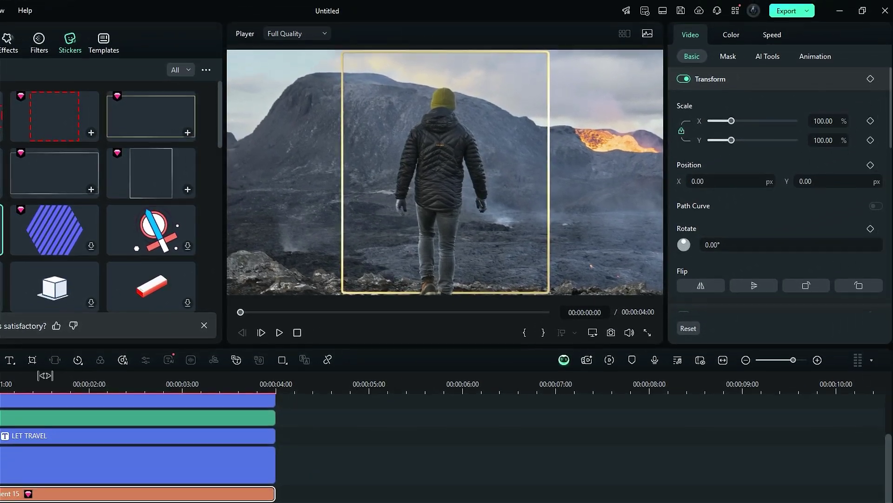
{"action": "left_click_drag", "start_coordinate": [826, 141], "coordinate": [827, 142]}
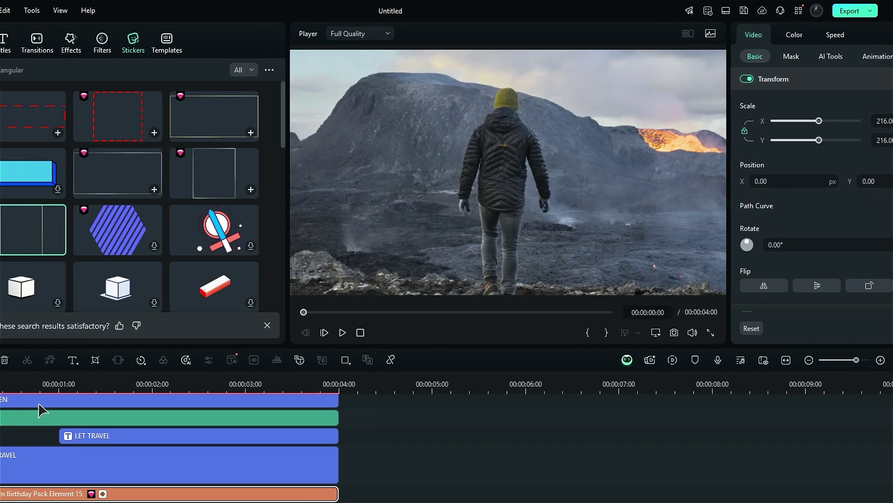
{"action": "left_click_drag", "start_coordinate": [92, 383], "coordinate": [147, 408]}
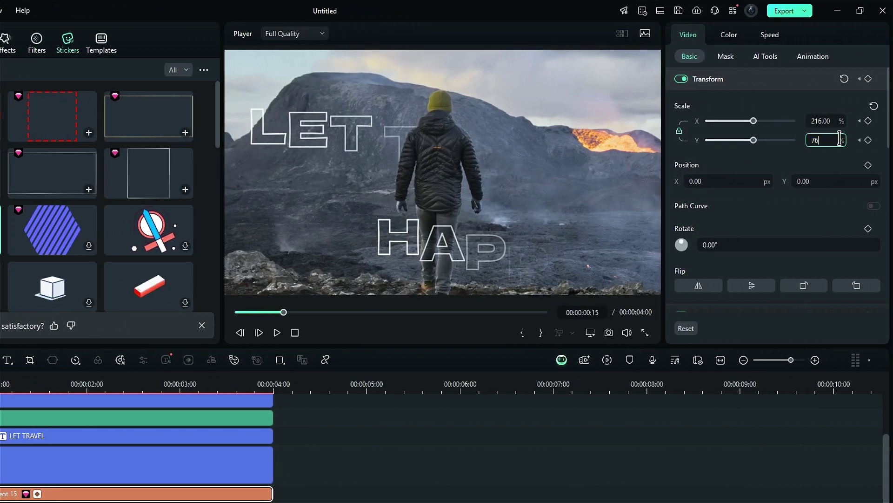
{"action": "left_click", "coordinate": [840, 139]}
{"action": "type", "text": "76"}
{"action": "key", "text": "Return"}
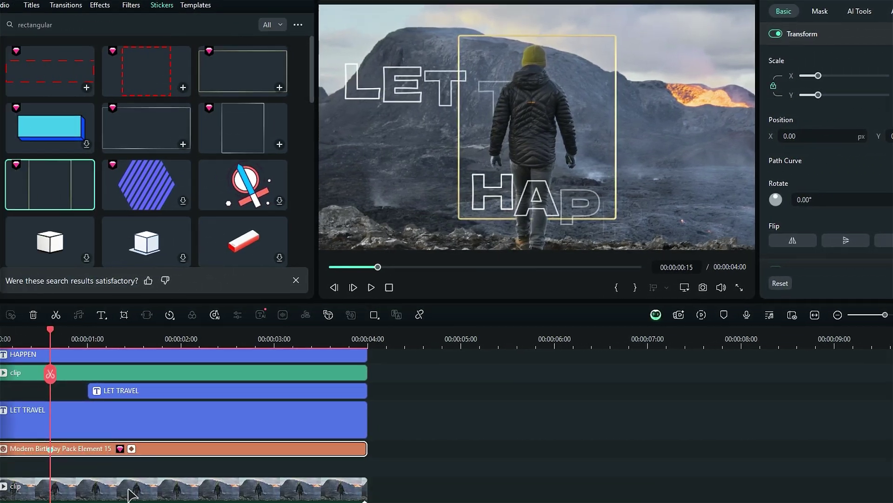
Copy the volcano clip to track 2 and set the bottom clip's opacity to 50%
{"action": "left_click_drag", "start_coordinate": [221, 444], "coordinate": [217, 426]}
{"action": "left_click", "coordinate": [173, 458]}
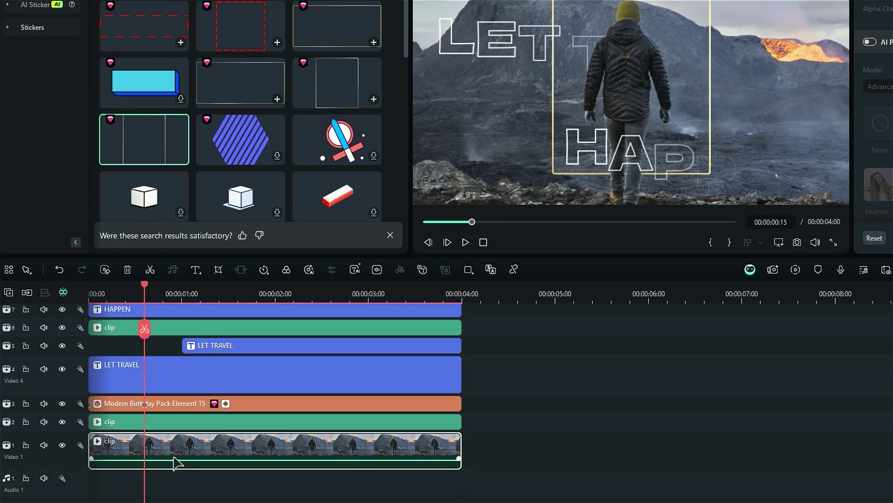
{"action": "left_click", "coordinate": [782, 12]}
{"action": "scroll", "coordinate": [884, 159], "scroll_direction": "down", "scroll_amount": 5}
{"action": "left_click_drag", "start_coordinate": [831, 193], "coordinate": [753, 202]}
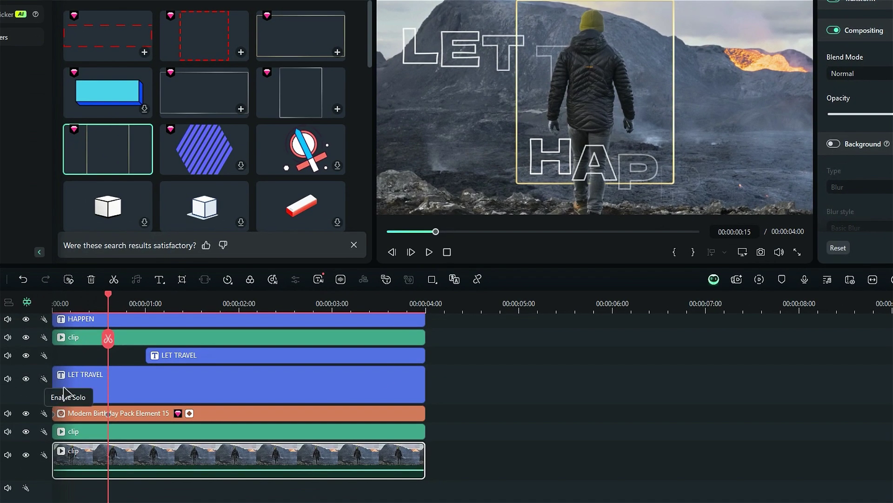
Apply a Rectangle mask to the track 2 clip and enlarge it at the start
{"action": "left_click", "coordinate": [124, 433]}
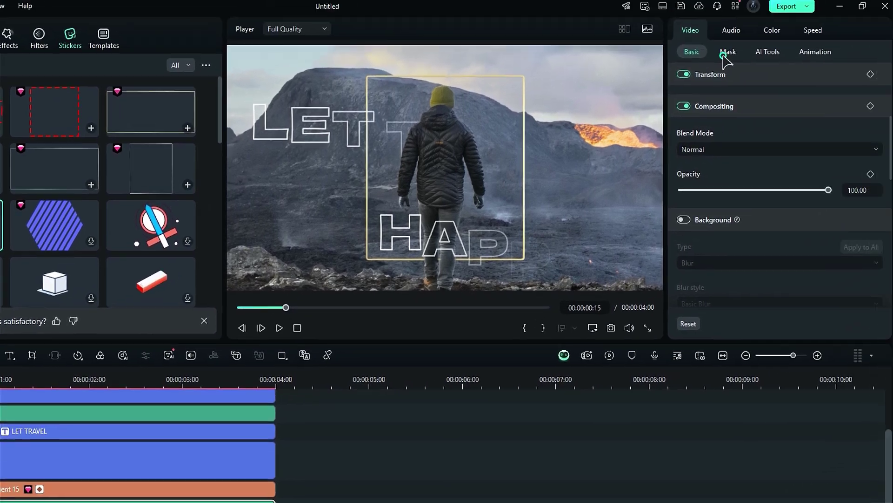
{"action": "left_click", "coordinate": [878, 0]}
{"action": "left_click", "coordinate": [829, 83]}
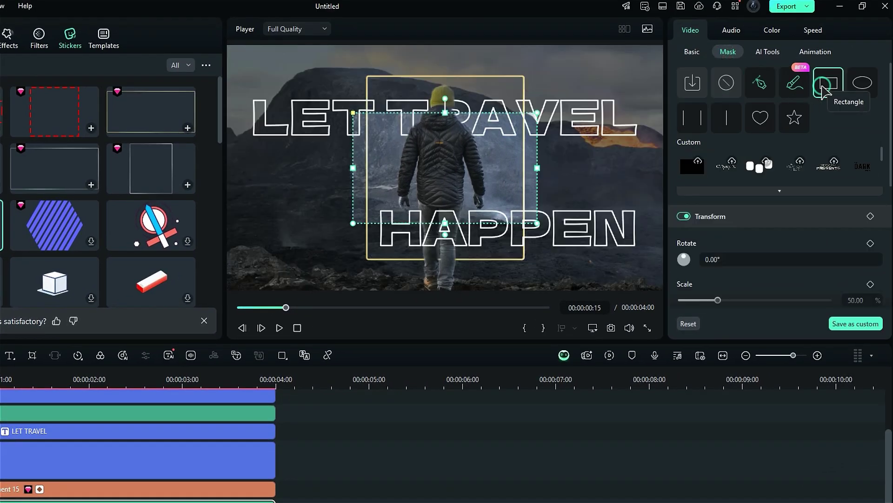
{"action": "scroll", "coordinate": [791, 186], "scroll_direction": "down", "scroll_amount": 3}
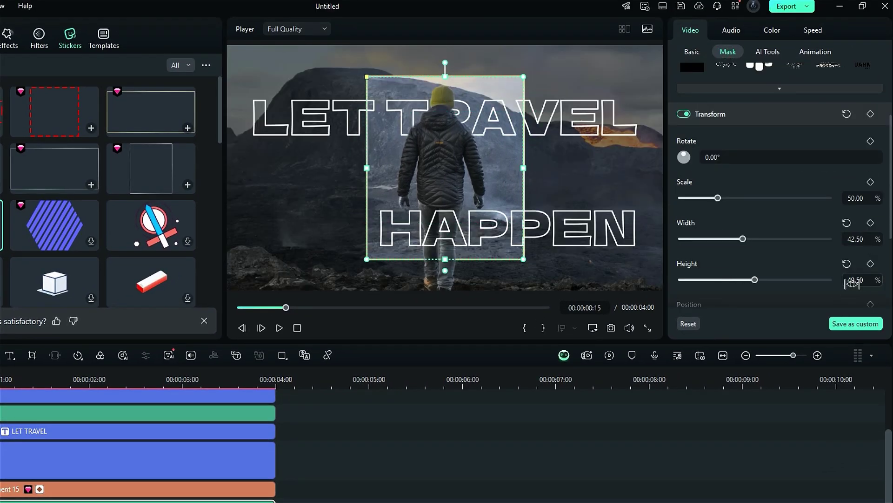
{"action": "scroll", "coordinate": [881, 267], "scroll_direction": "up", "scroll_amount": 1}
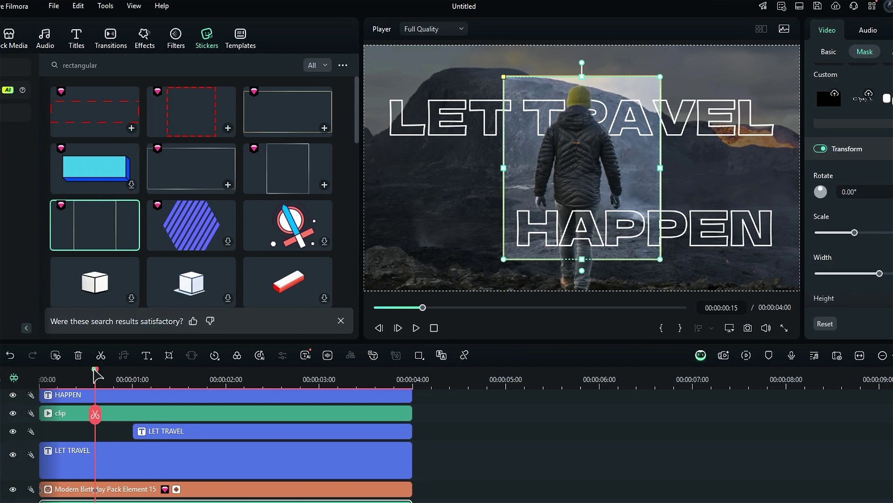
{"action": "left_click_drag", "start_coordinate": [95, 372], "coordinate": [39, 374]}
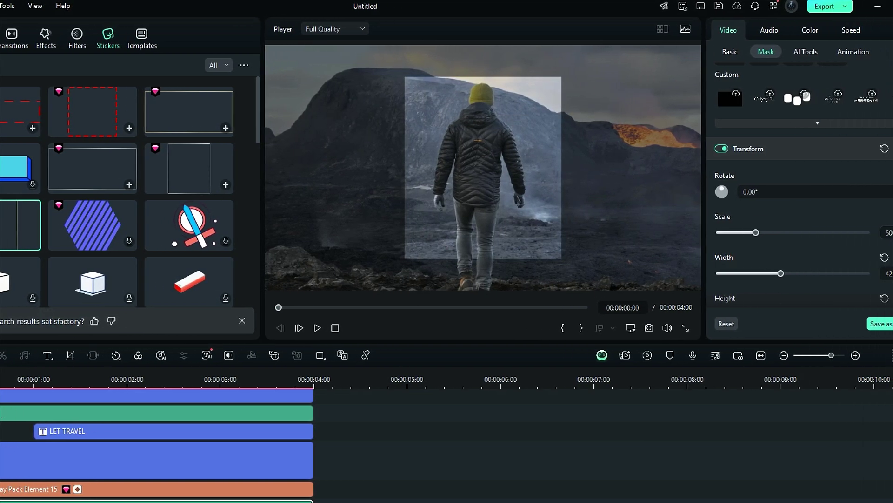
{"action": "mouse_move", "coordinate": [857, 233]}
{"action": "left_mouse_down"}
{"action": "mouse_move", "coordinate": [889, 233]}
{"action": "mouse_move", "coordinate": [867, 232]}
{"action": "left_mouse_up"}
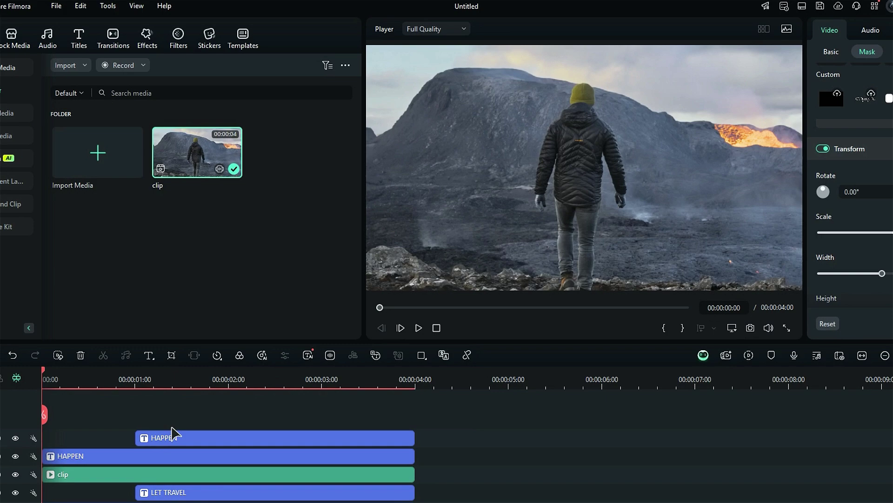
Place an Adjustment Layer on the top track and stretch it across the full 4 seconds
{"action": "left_click", "coordinate": [48, 159]}
{"action": "left_click_drag", "start_coordinate": [134, 154], "coordinate": [95, 420]}
{"action": "left_click_drag", "start_coordinate": [554, 438], "coordinate": [464, 437]}
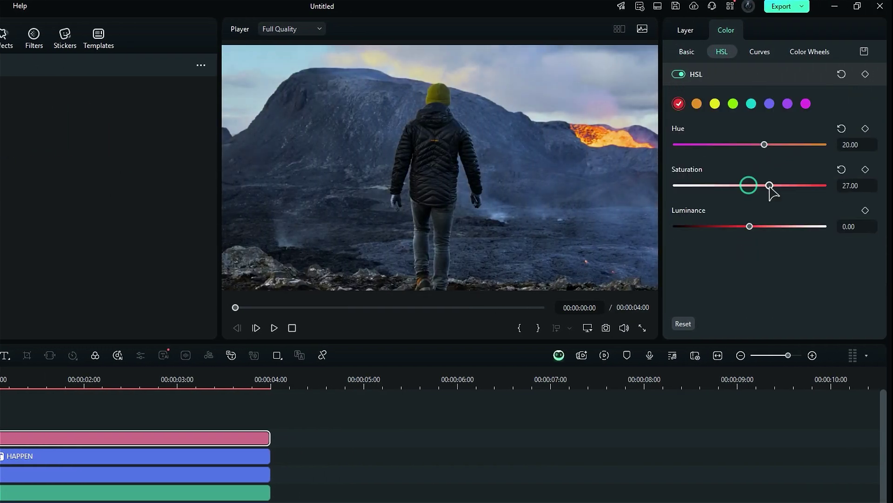
Raise the blue saturation and brighten the blue tones in HSL, then render a preview
{"action": "left_click_drag", "start_coordinate": [769, 185], "coordinate": [772, 185]}
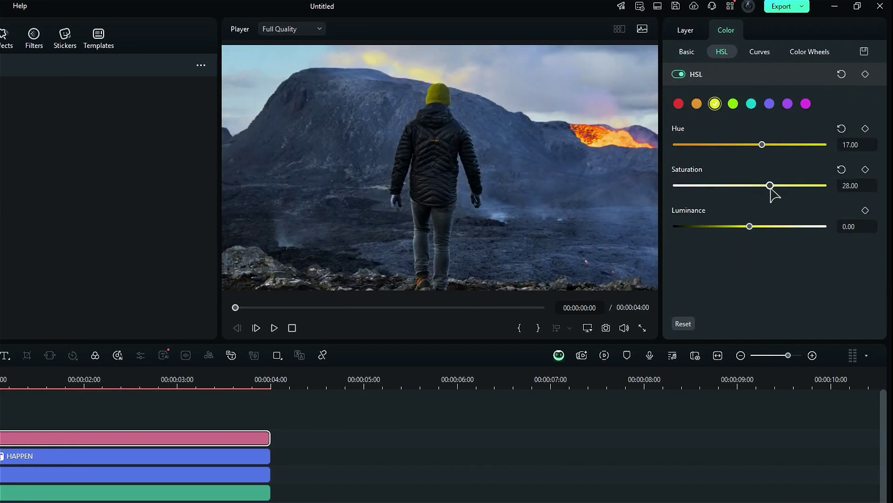
{"action": "left_click_drag", "start_coordinate": [750, 229], "coordinate": [767, 229]}
{"action": "left_click", "coordinate": [609, 367]}
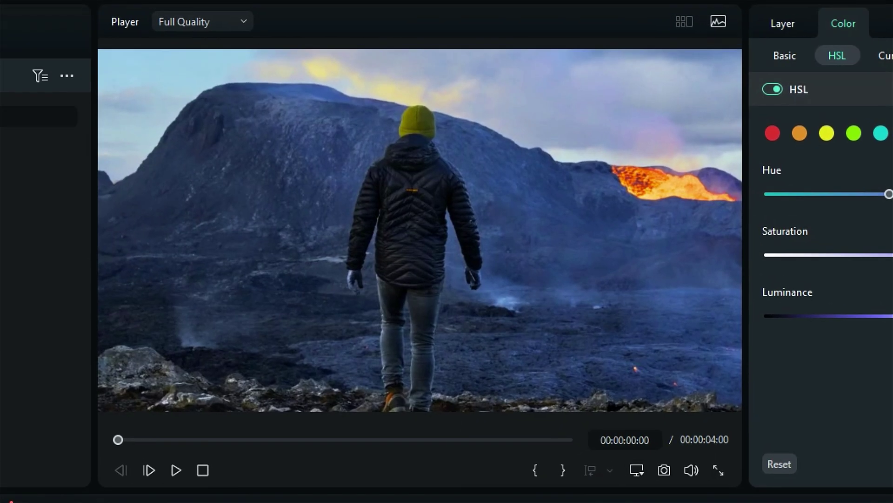
{"action": "left_click", "coordinate": [719, 470]}
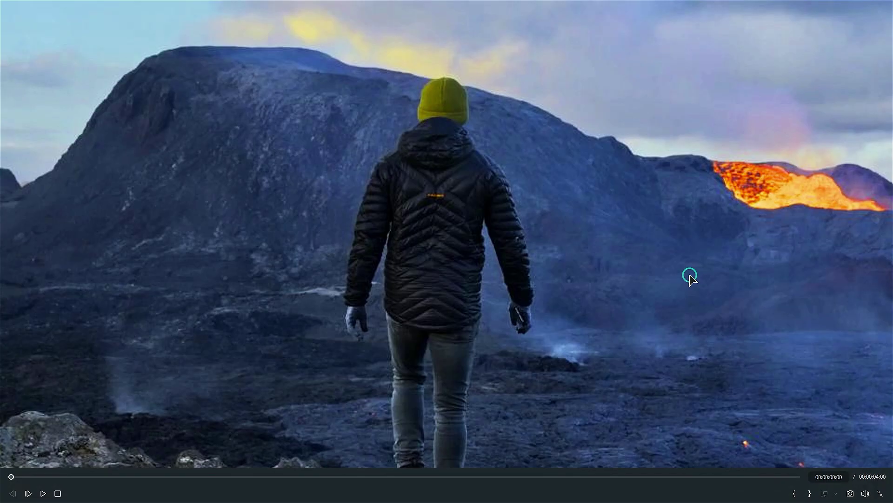